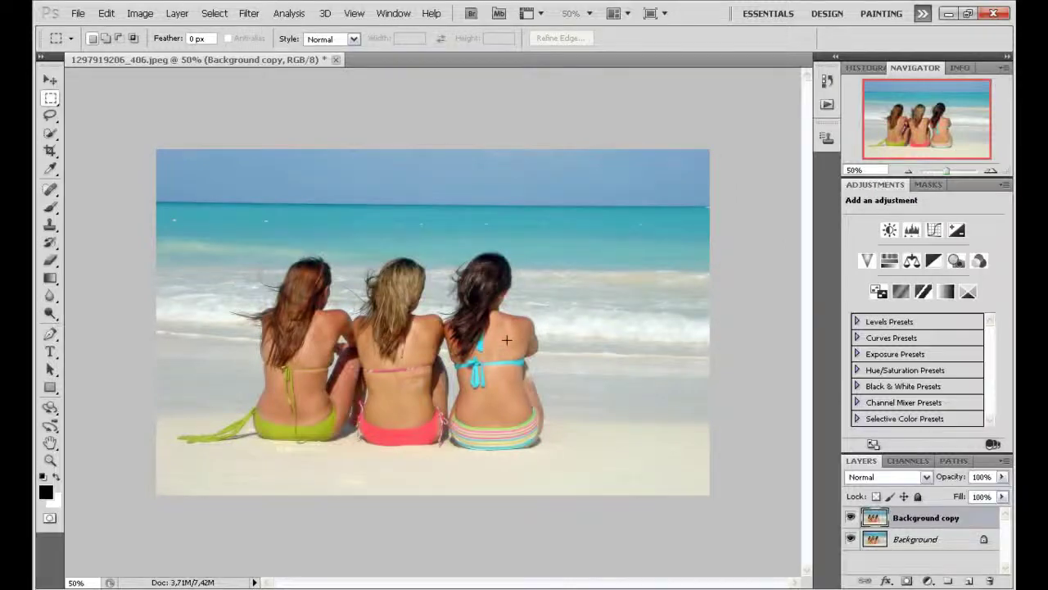
Zoom to about 226% on the middle woman's back and switch to the Lasso tool.
scroll(489, 339, up, 5)
drag(415, 319, 417, 366)
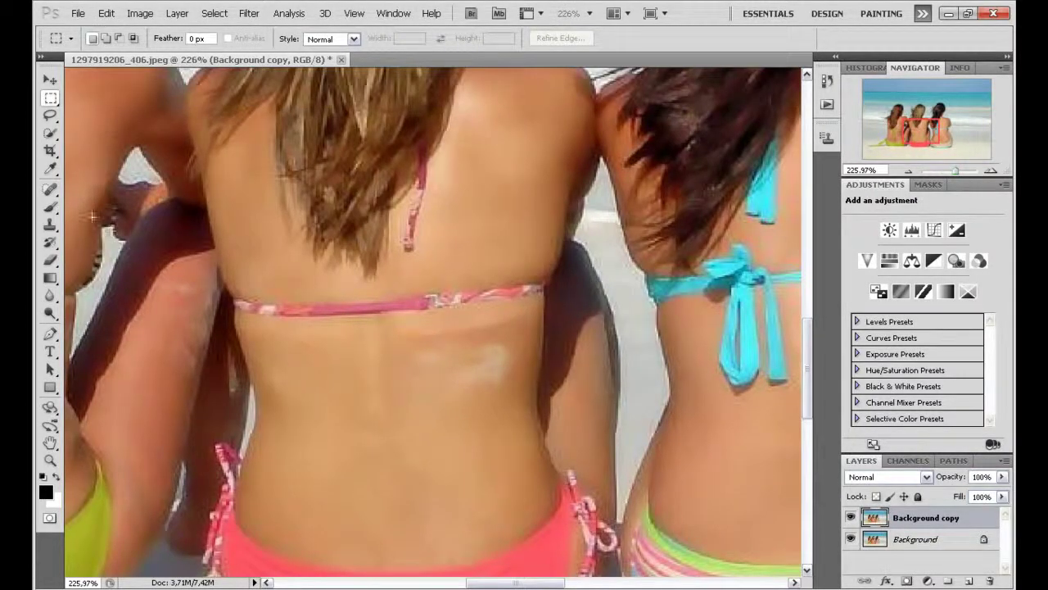
key(l)
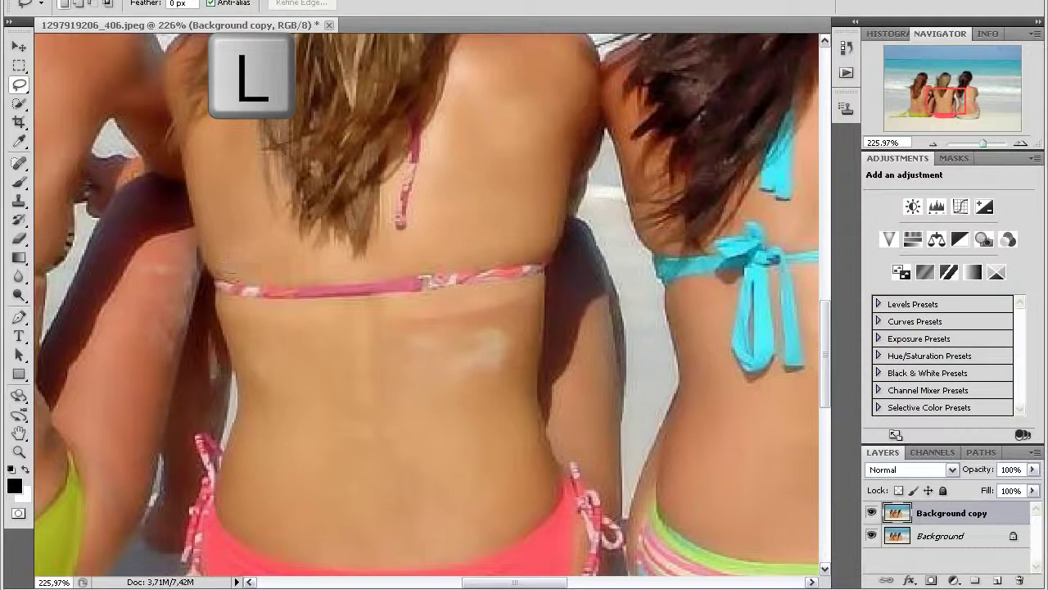
Lasso the pink strap across the middle woman's back and Content-Aware fill it with skin.
drag(223, 272, 375, 270)
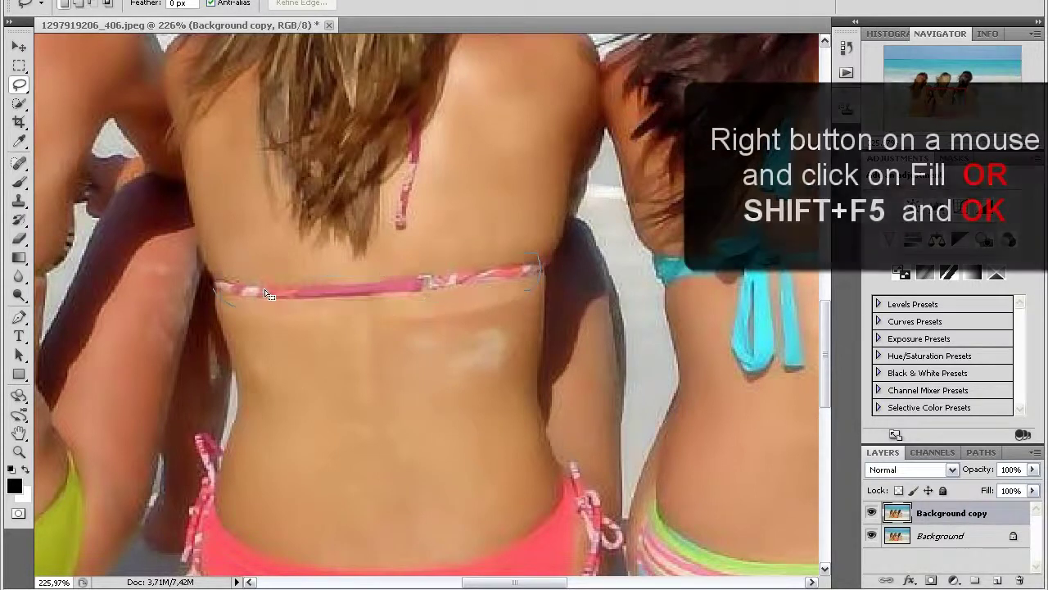
drag(220, 304, 215, 283)
right_click(294, 293)
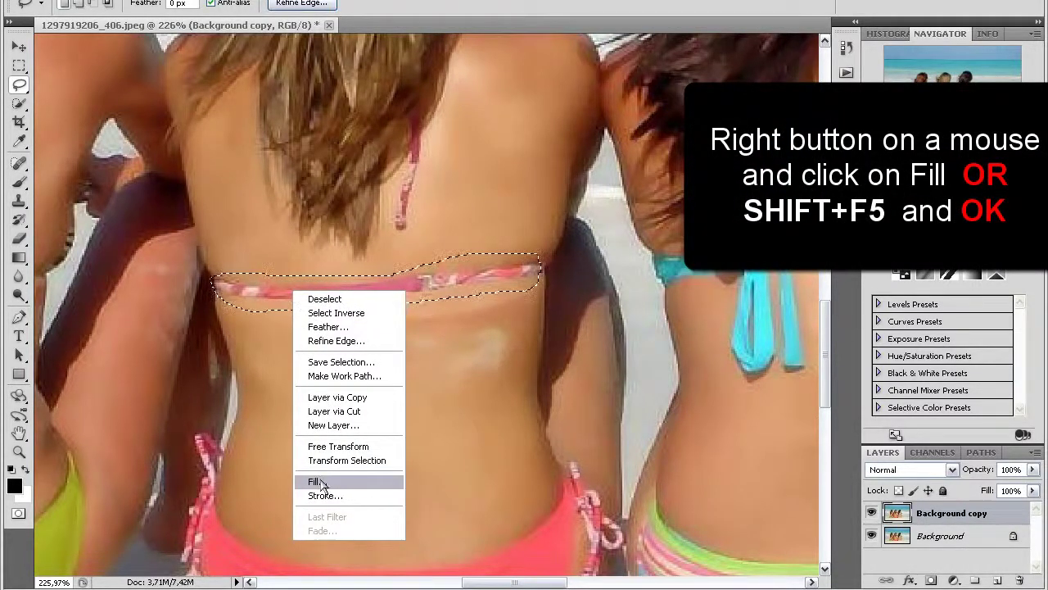
click(319, 481)
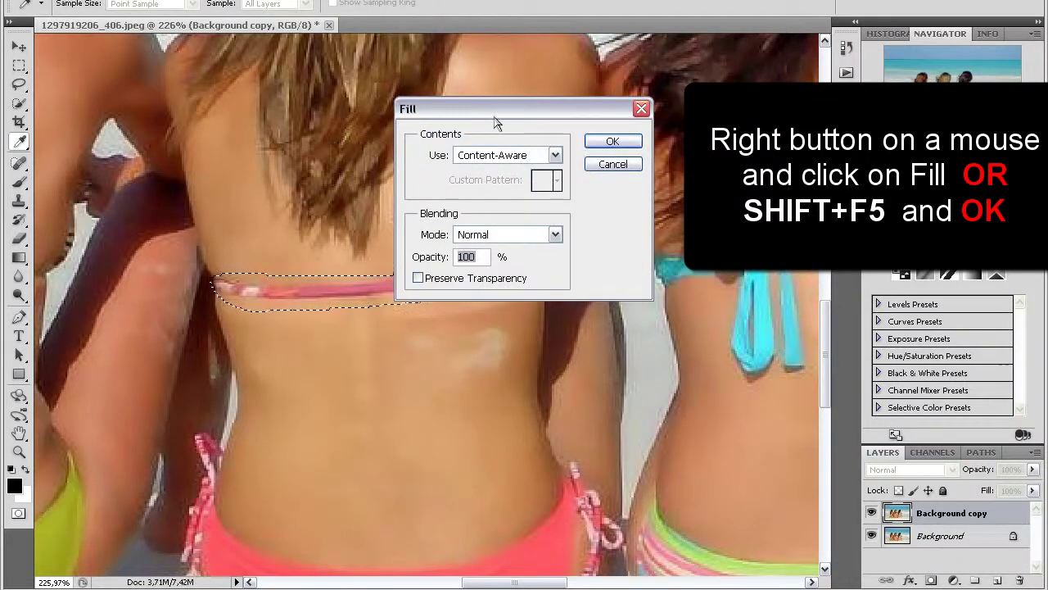
click(610, 144)
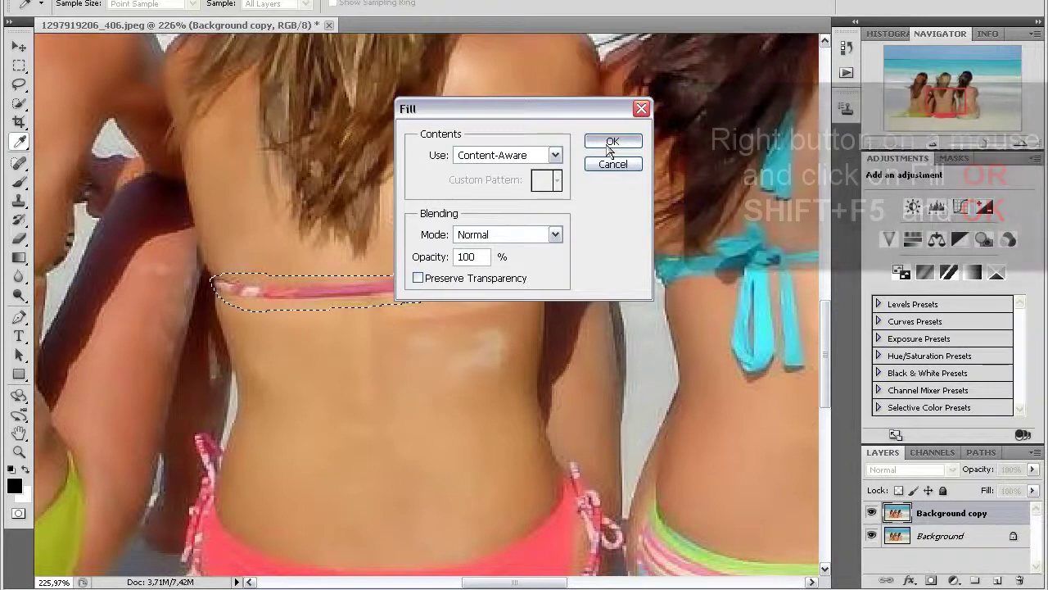
click(610, 145)
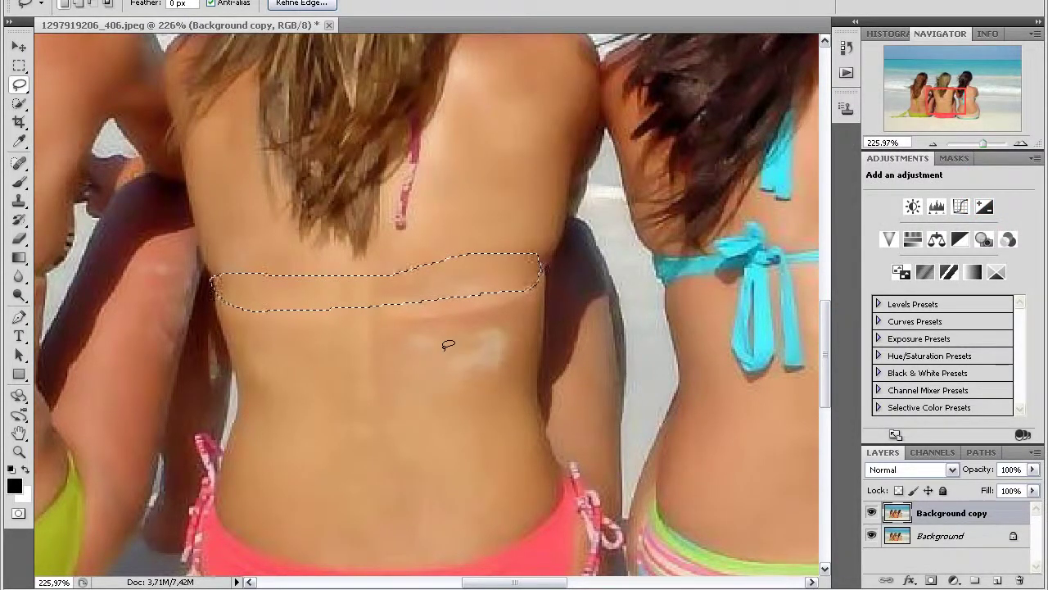
Lasso the hanging blue tie on the right woman's back, Content-Aware fill it, then deselect.
mouse_move(679, 334)
mouse_down()
mouse_move(673, 326)
mouse_move(515, 327)
mouse_move(421, 389)
mouse_up()
key(ctrl+d)
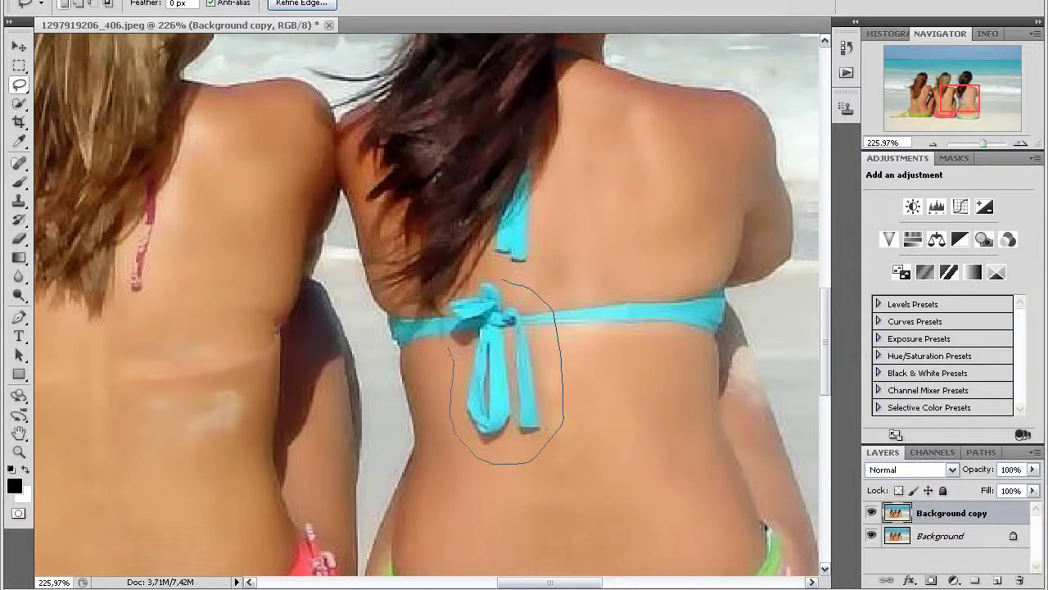
drag(448, 352, 459, 299)
right_click(492, 377)
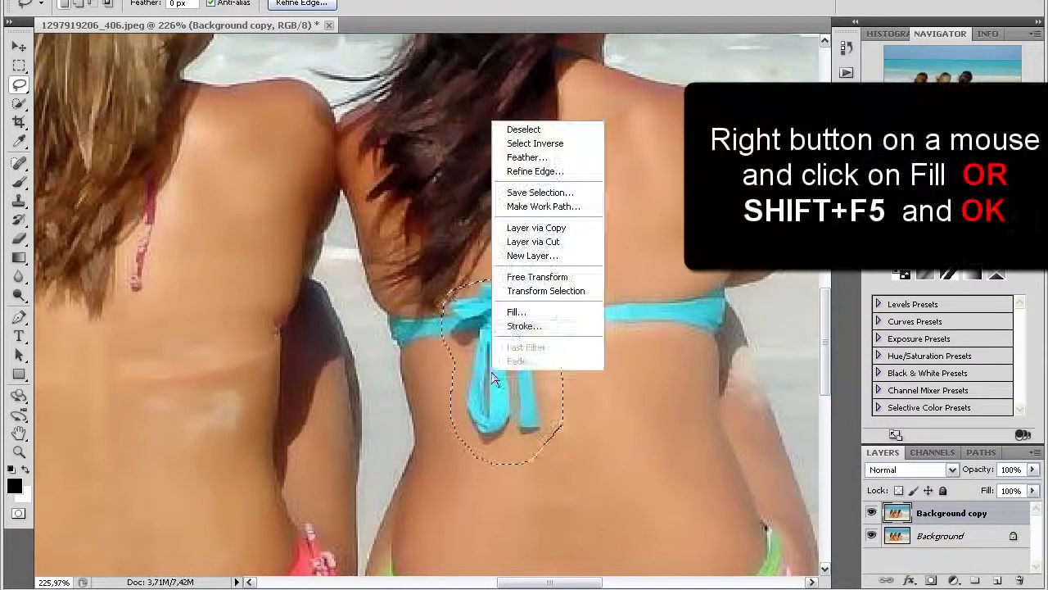
click(533, 312)
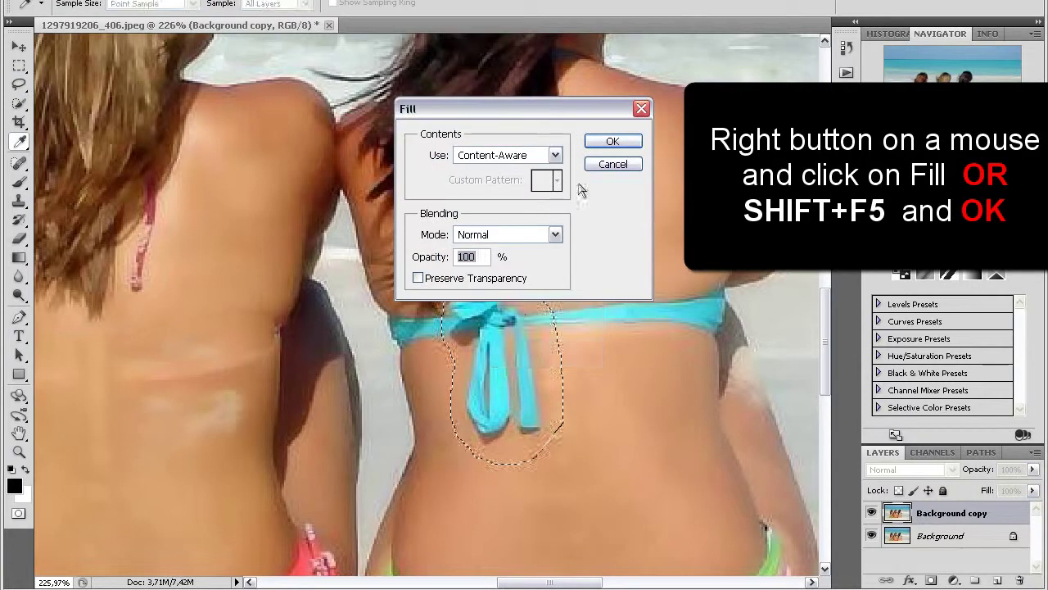
click(614, 143)
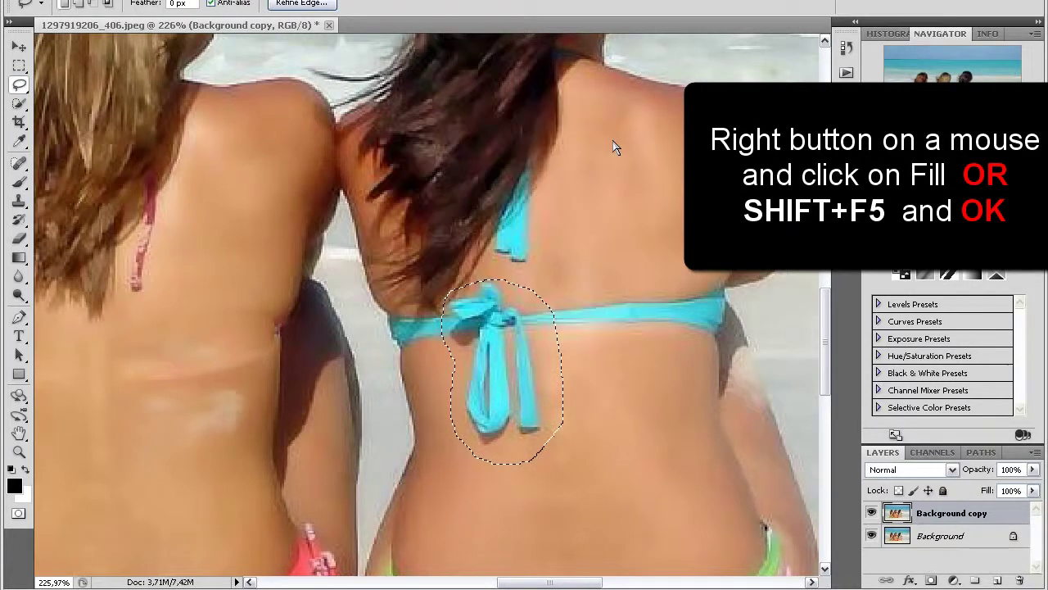
key(ctrl+d)
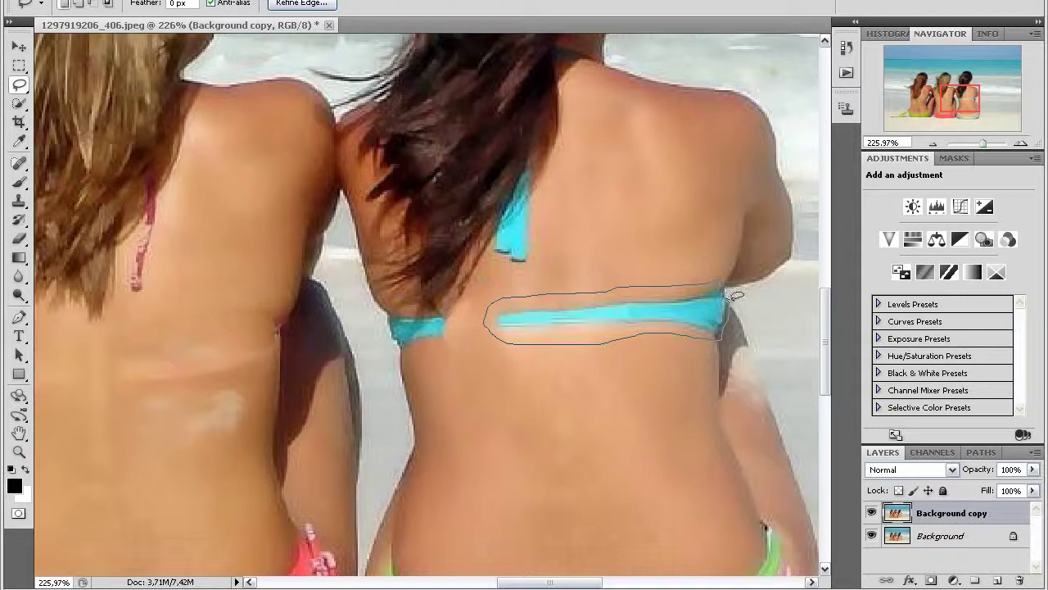
Content-Aware fill the right half of the blue back strap, then deselect.
drag(727, 297, 726, 288)
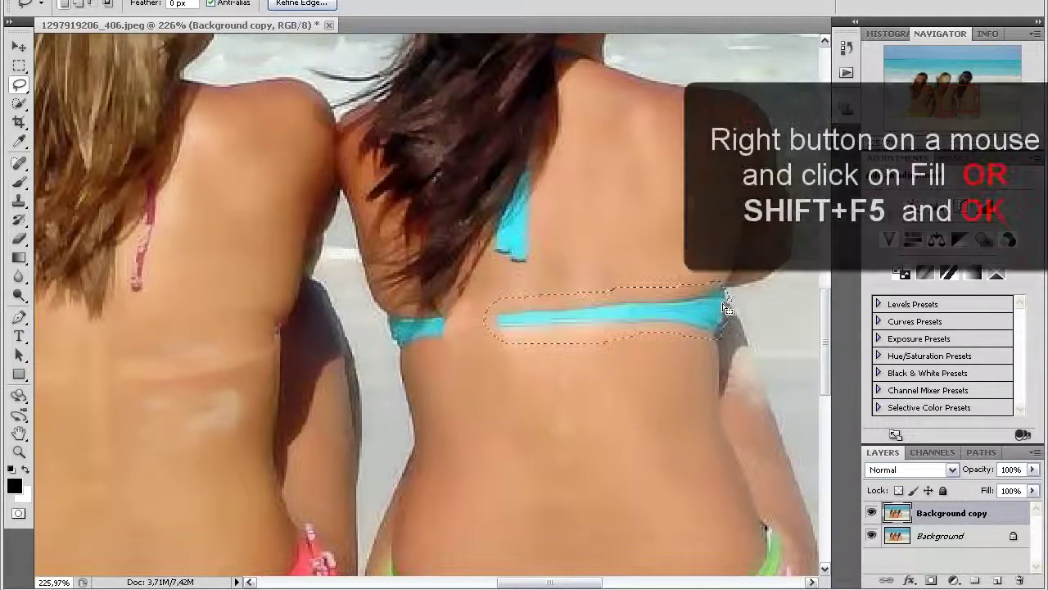
right_click(568, 298)
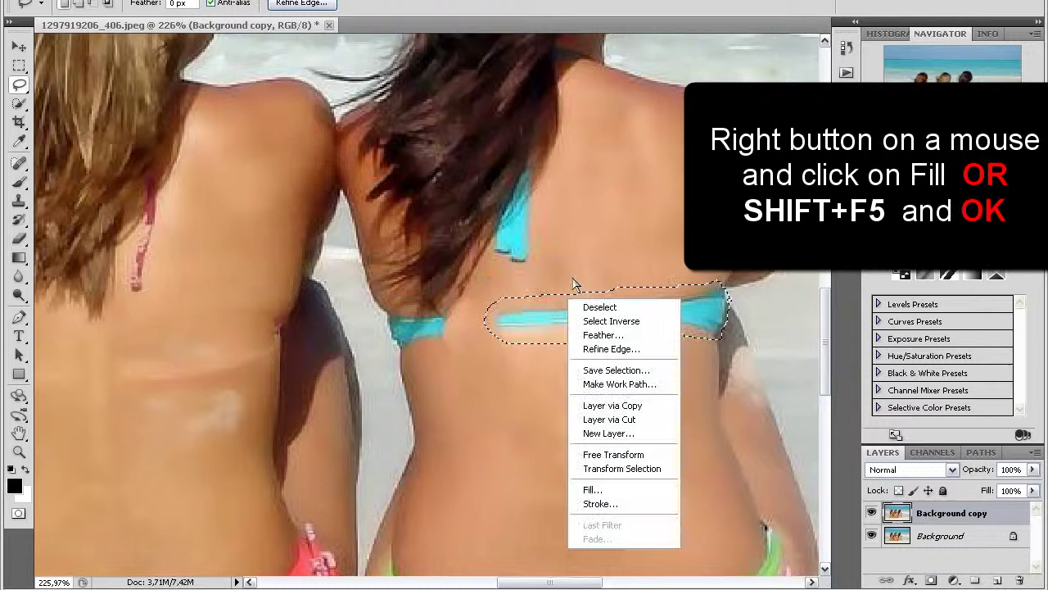
click(630, 489)
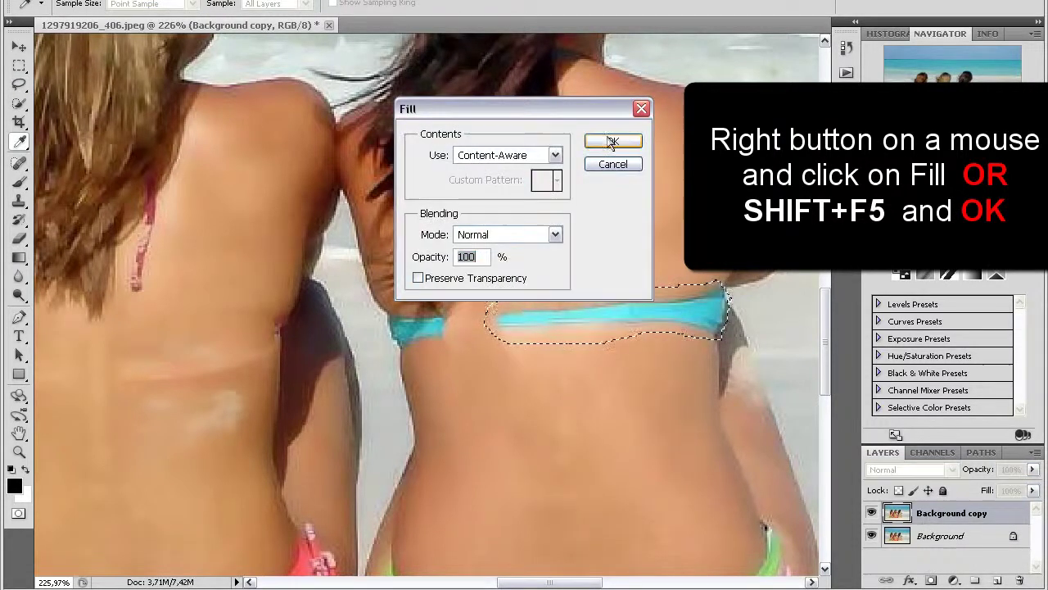
click(612, 141)
key(ctrl+d)
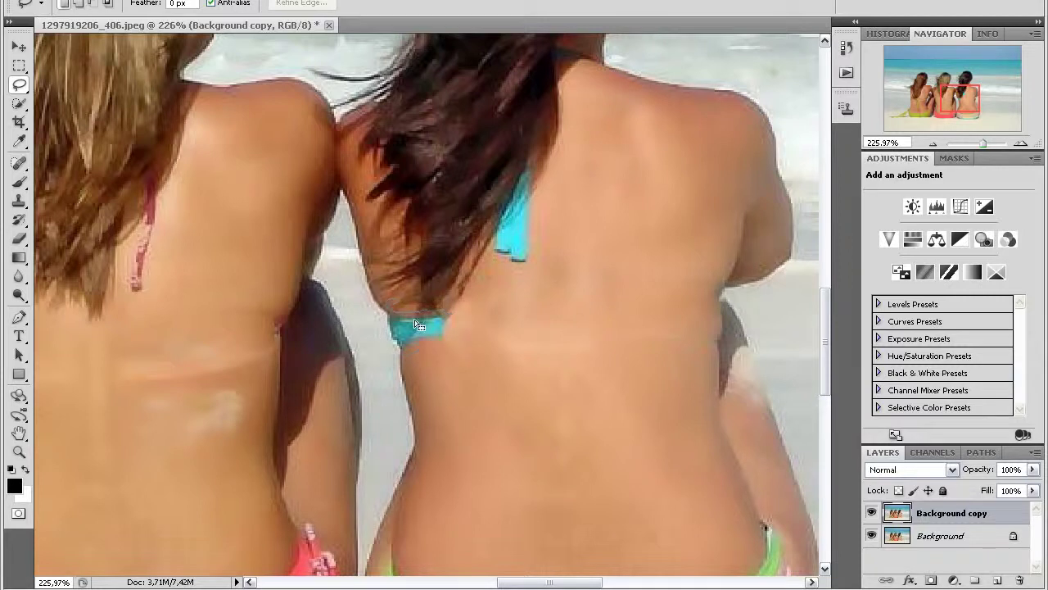
Lasso the blue strap piece at the right woman's side and Content-Aware fill it.
drag(387, 314, 393, 350)
right_click(422, 326)
click(447, 516)
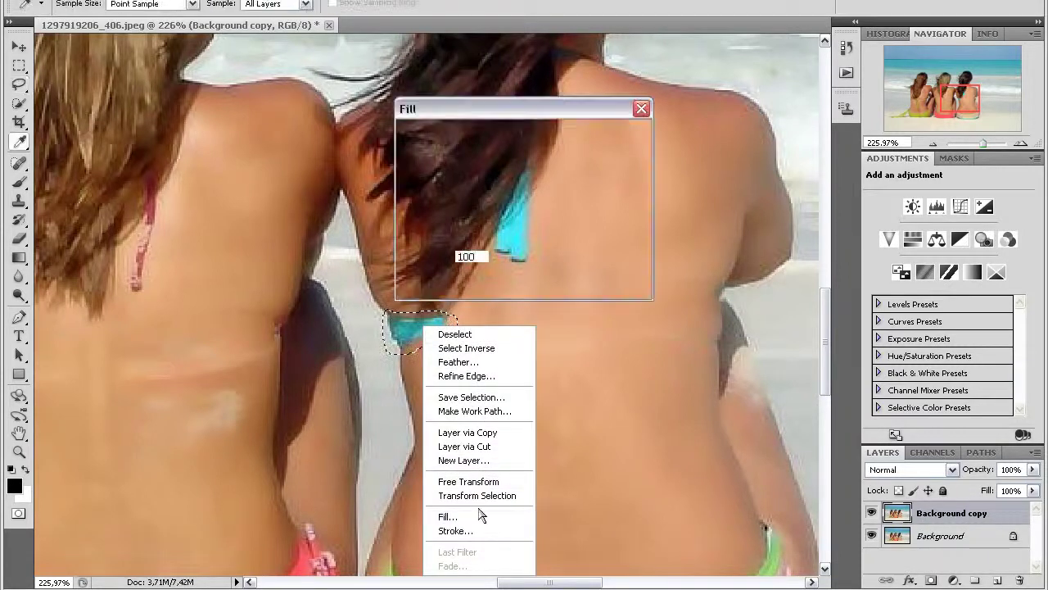
click(613, 140)
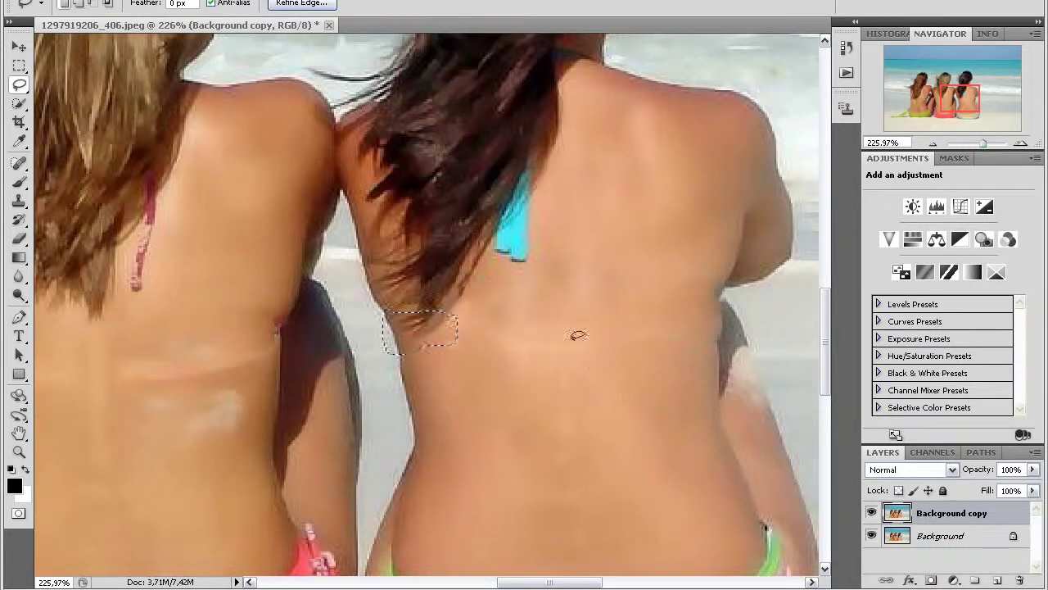
Lasso the blue strap below her hair and Content-Aware fill it with skin.
click(491, 254)
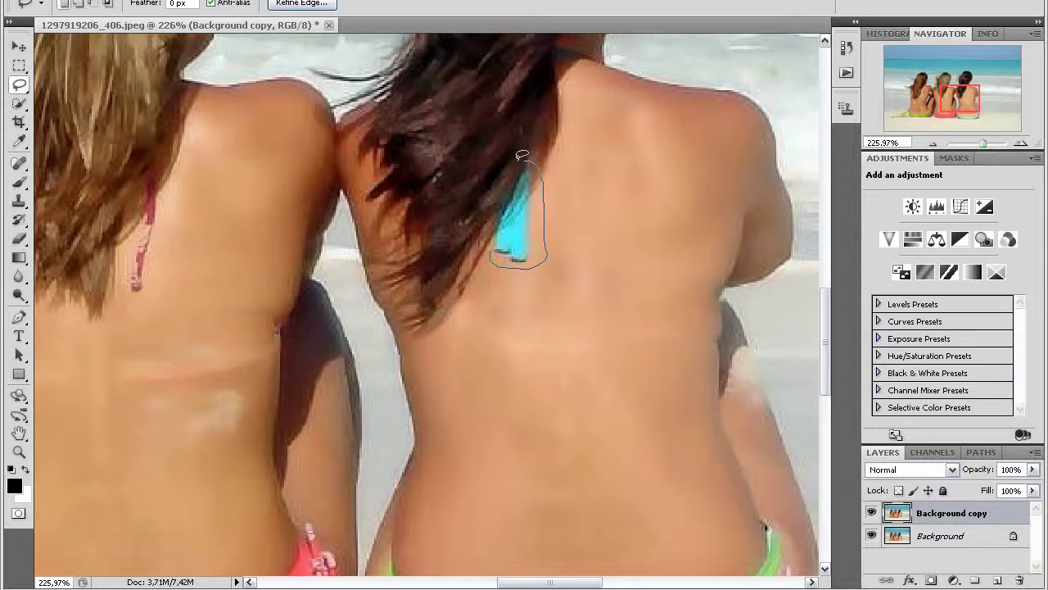
drag(491, 254, 493, 258)
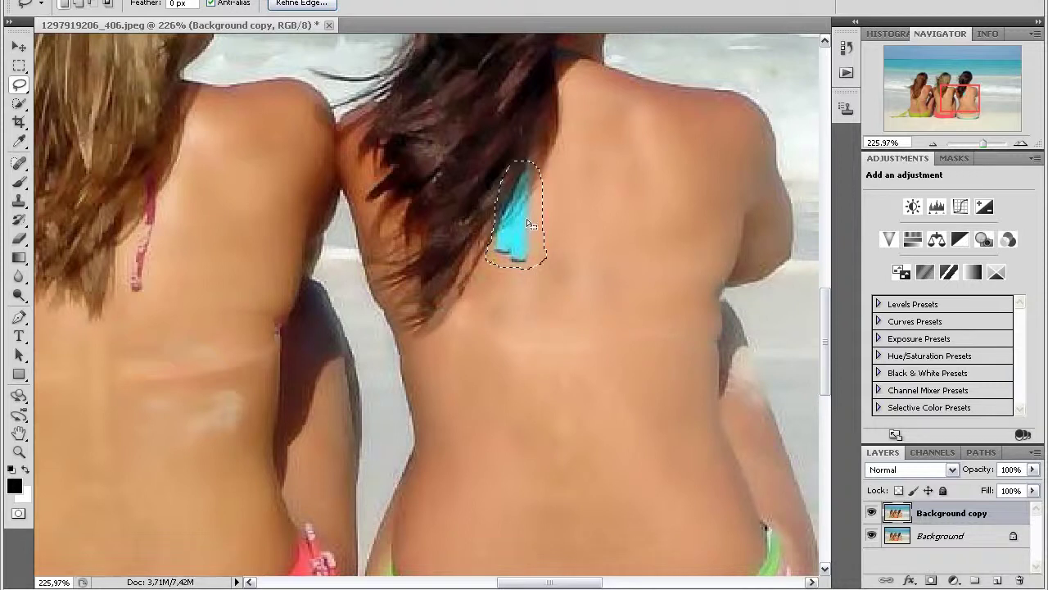
right_click(522, 219)
click(586, 412)
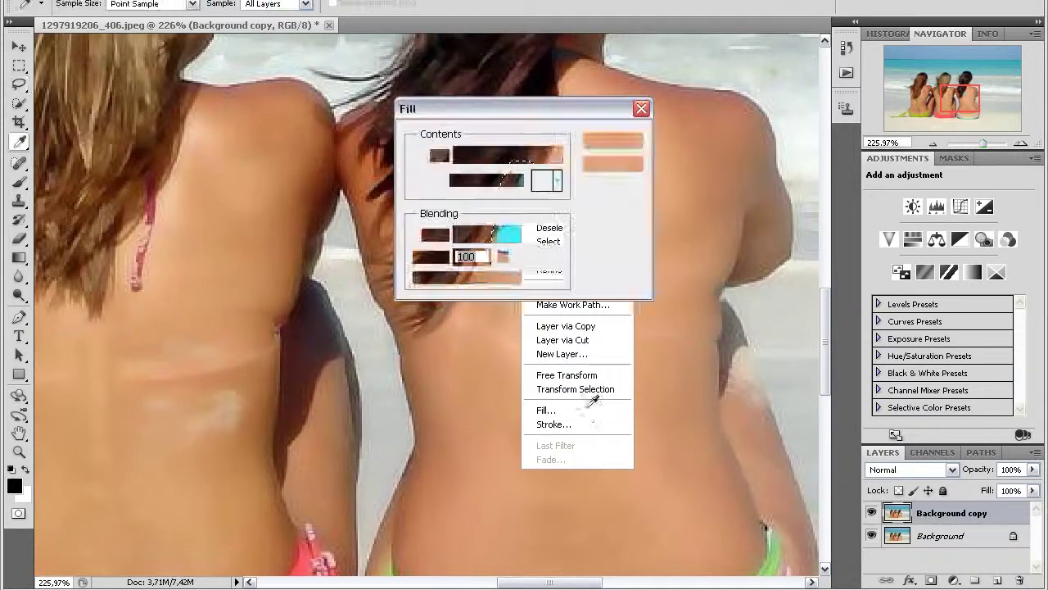
click(613, 143)
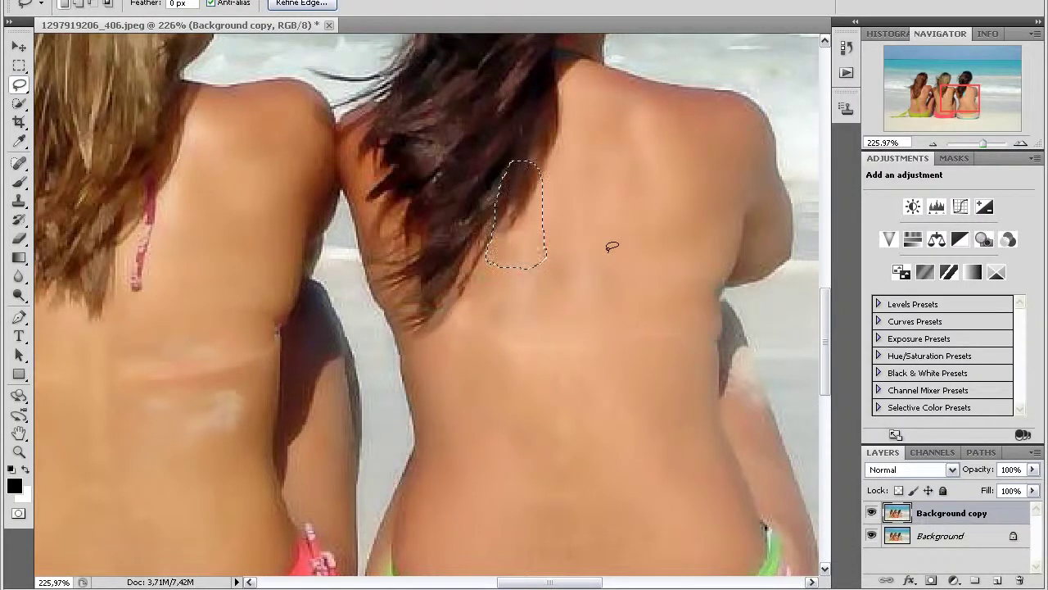
Lasso the pink strap end below the middle woman's hair, Content-Aware fill it, and deselect.
drag(393, 334, 683, 288)
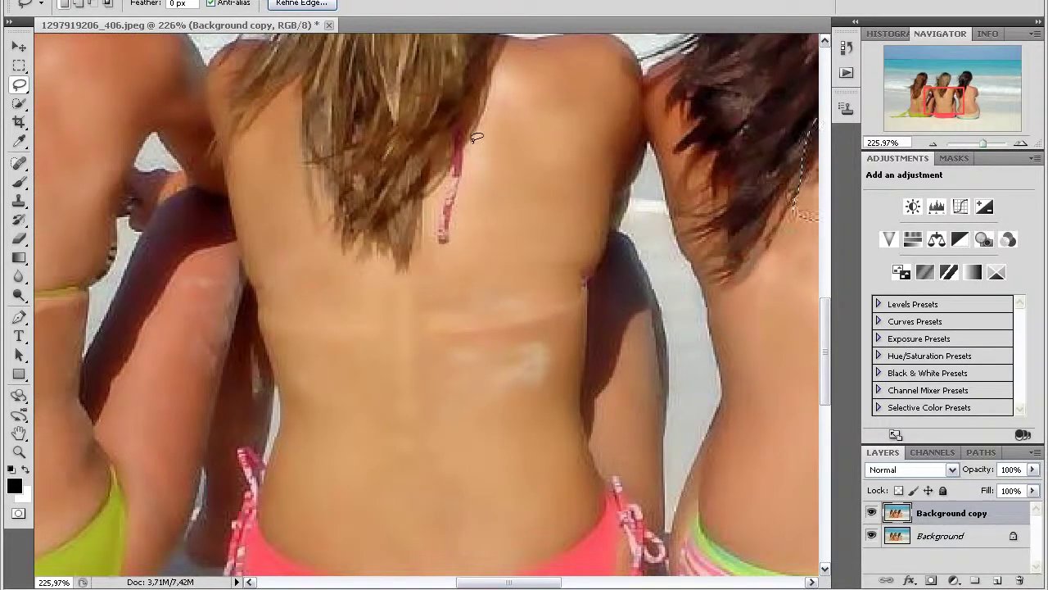
drag(469, 141, 474, 170)
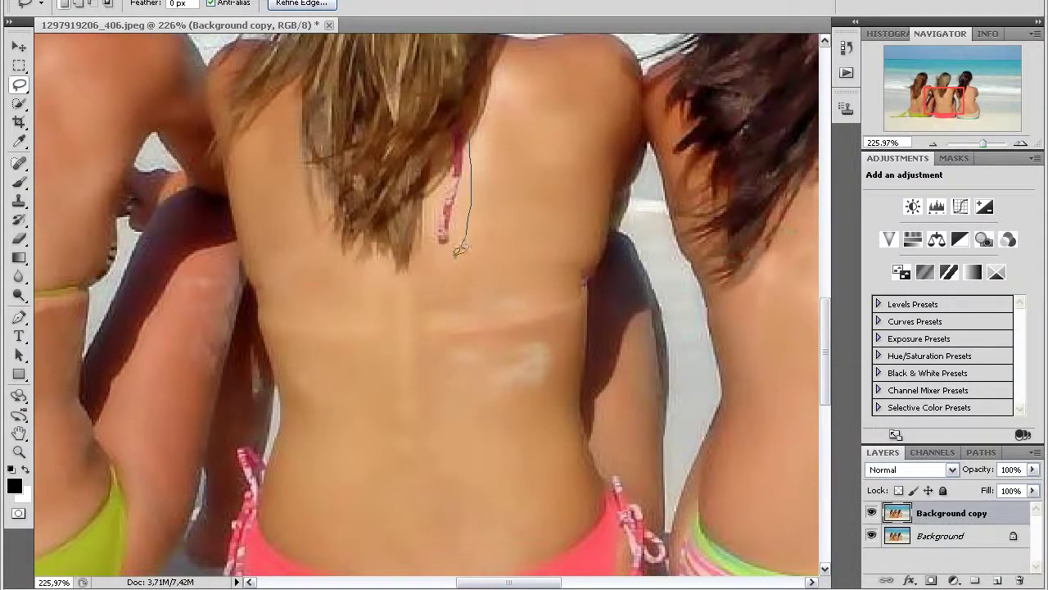
drag(473, 129, 464, 132)
right_click(456, 193)
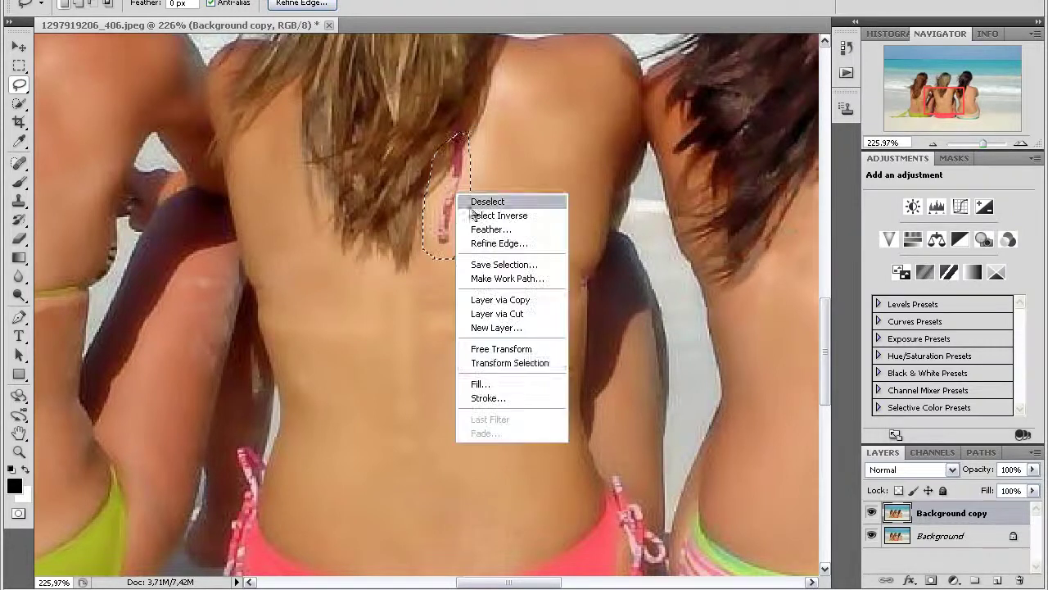
click(496, 386)
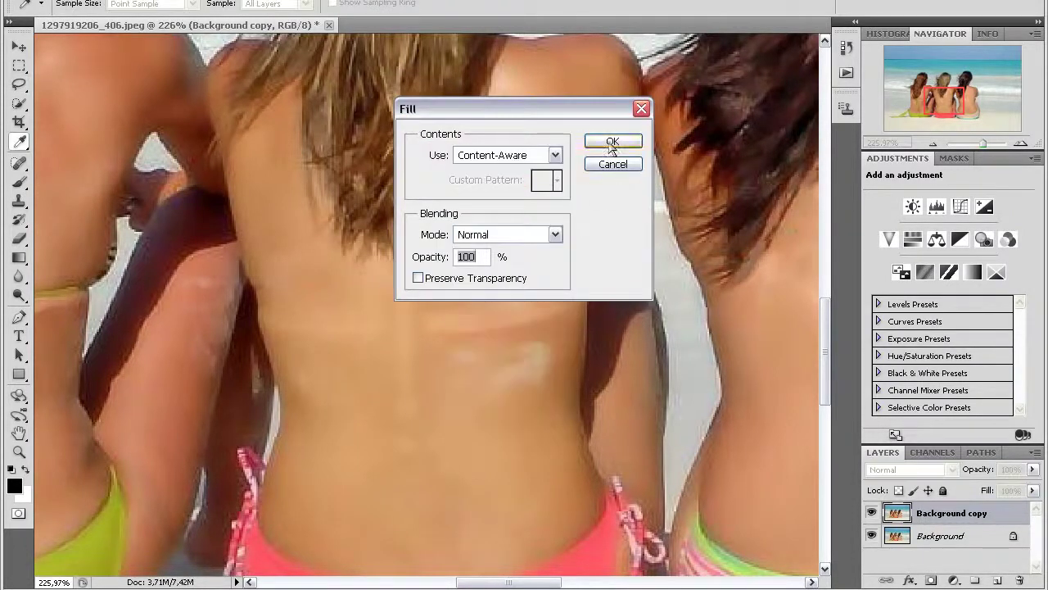
click(611, 142)
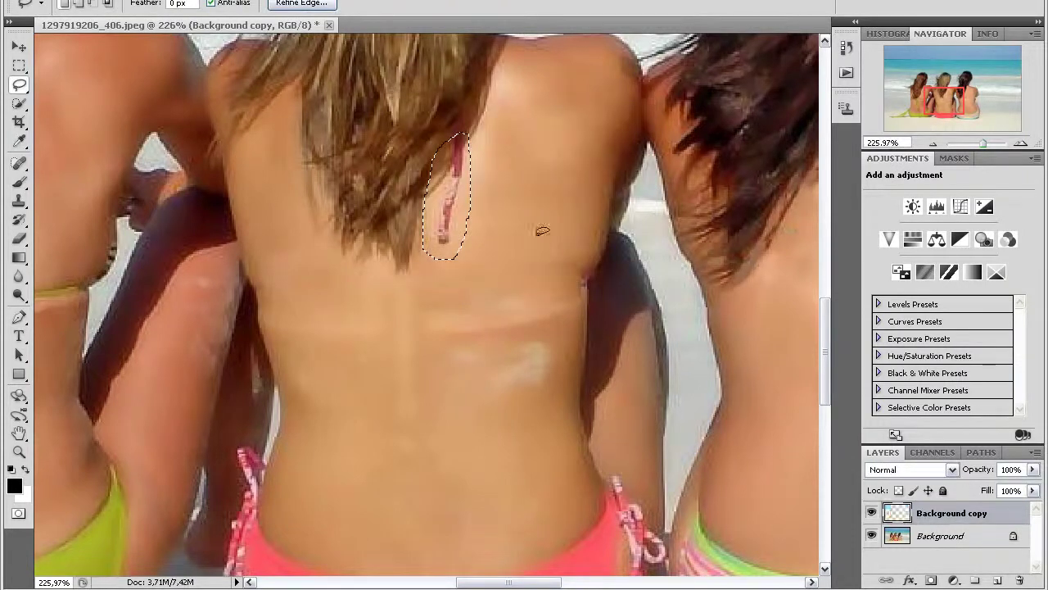
key(ctrl+d)
scroll(434, 320, up, 1)
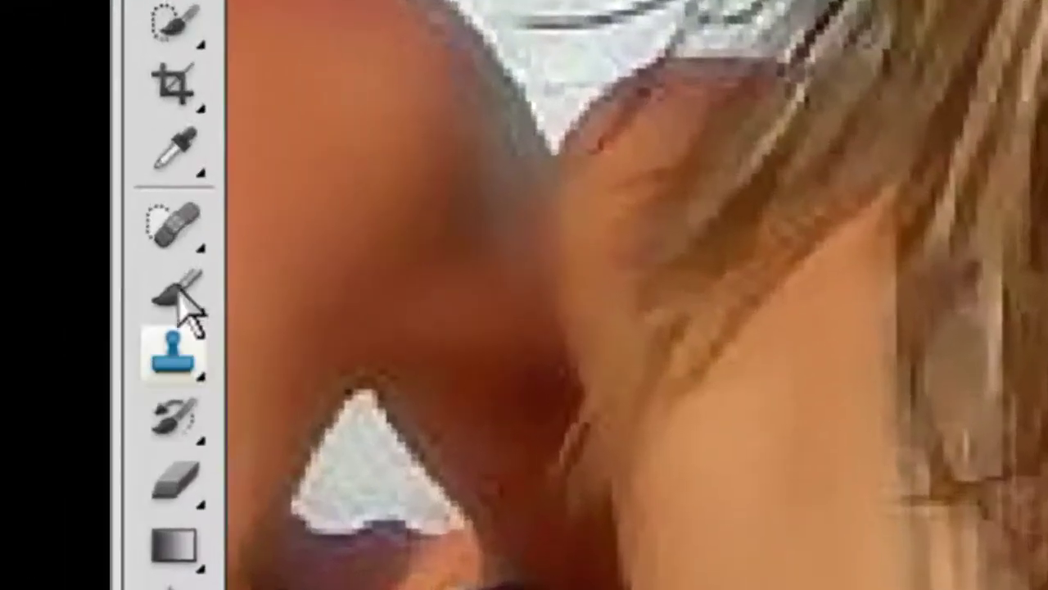
Heal the faint strap line on the middle back with an 11 px Spot Healing Brush.
click(180, 239)
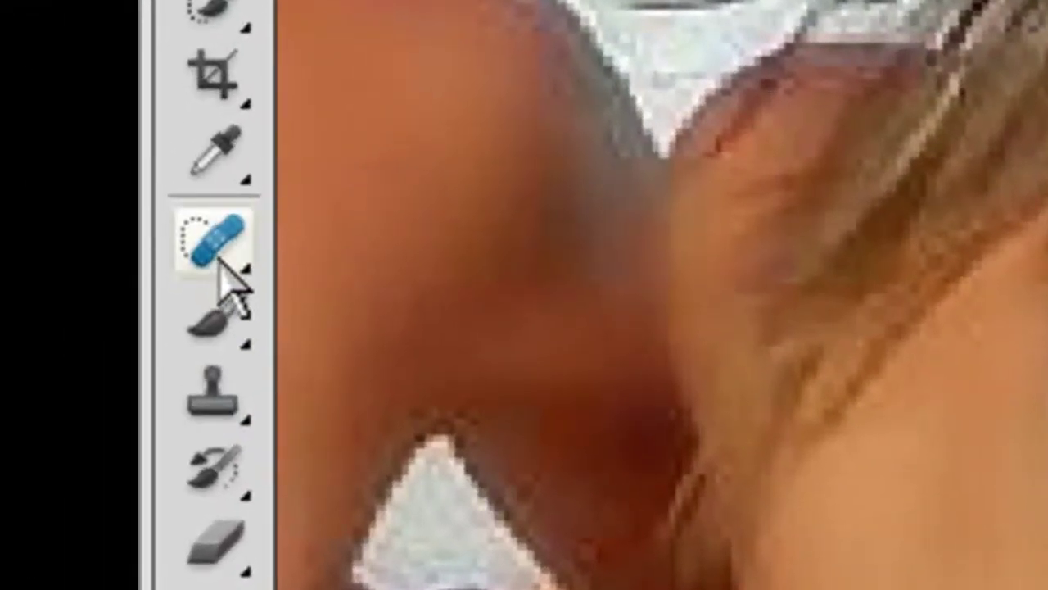
click(221, 262)
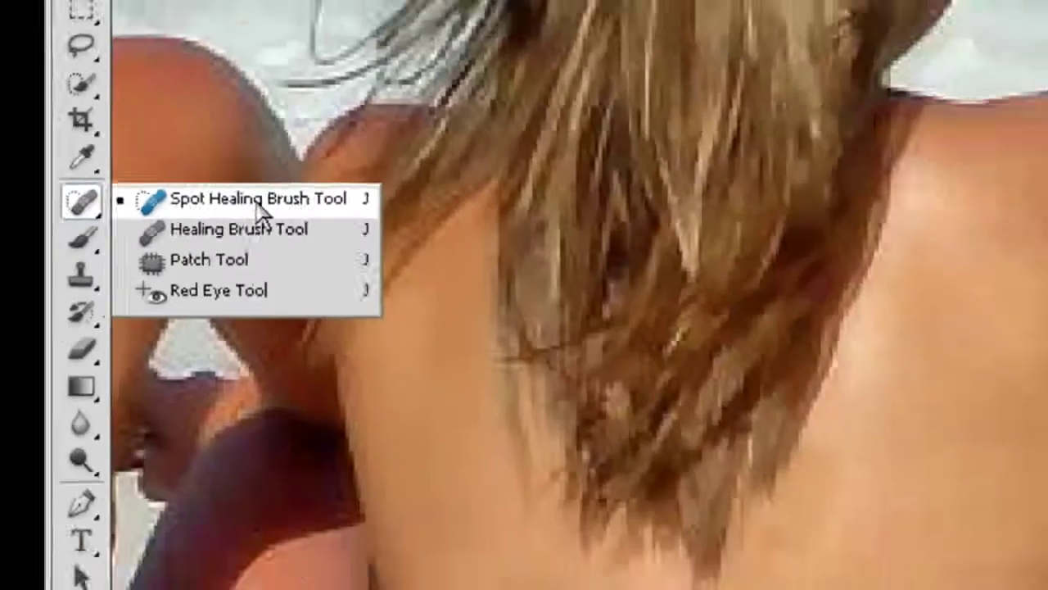
click(260, 200)
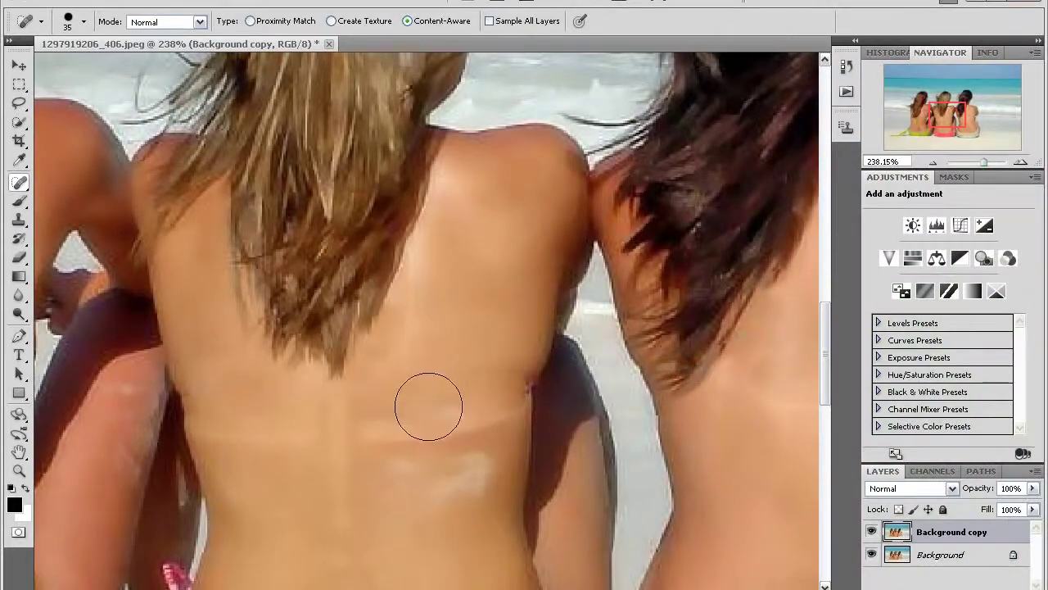
right_click(428, 406)
drag(370, 398, 493, 365)
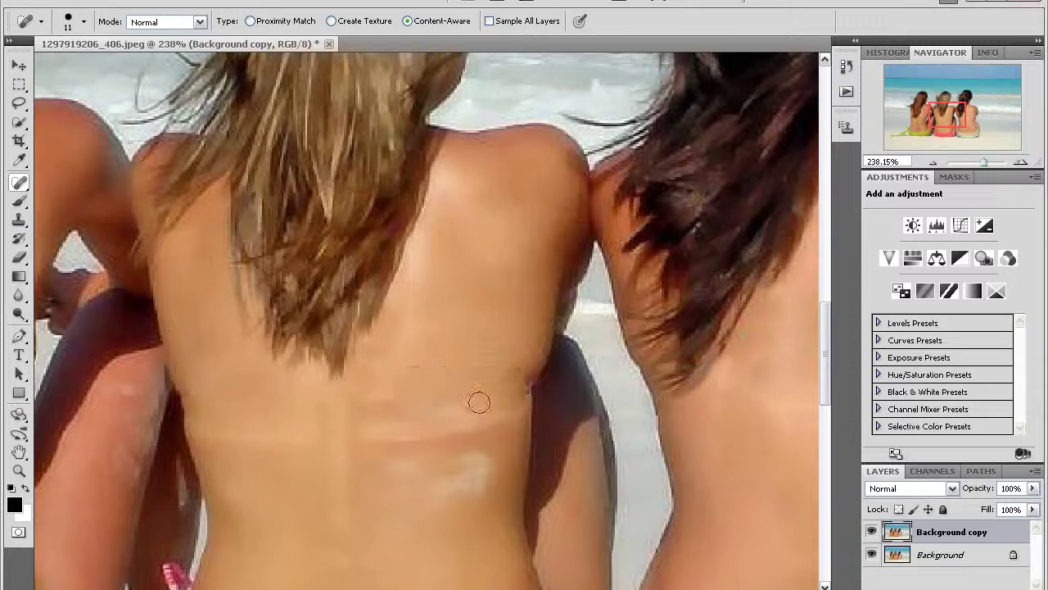
mouse_move(513, 405)
mouse_down()
mouse_move(370, 425)
mouse_move(502, 424)
mouse_up()
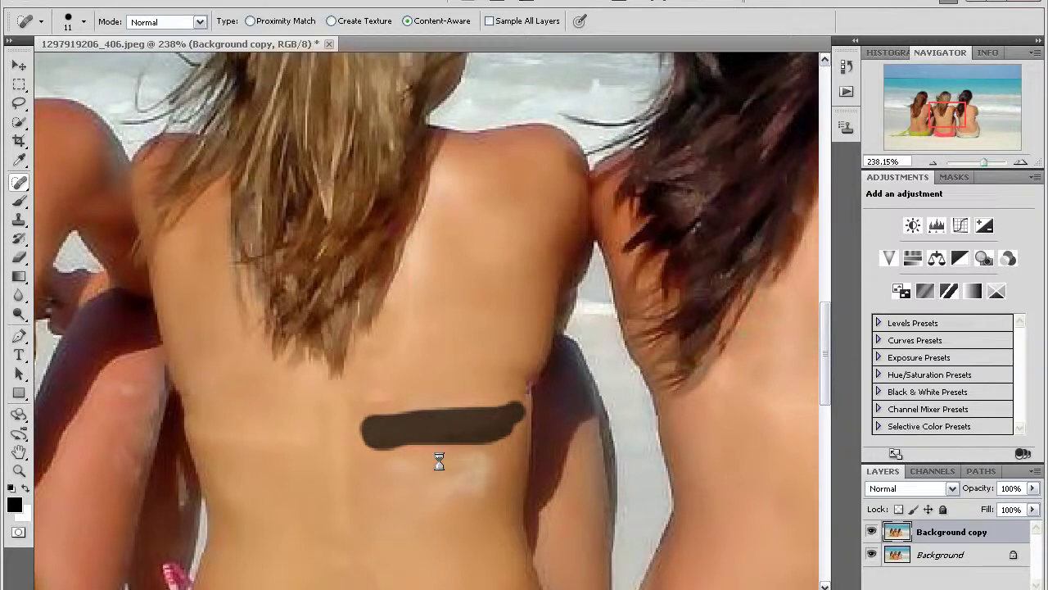
Spot-heal the pale patch, right-edge strap remnant, left-side marks and neck mark on the middle back.
scroll(420, 448, up, 5)
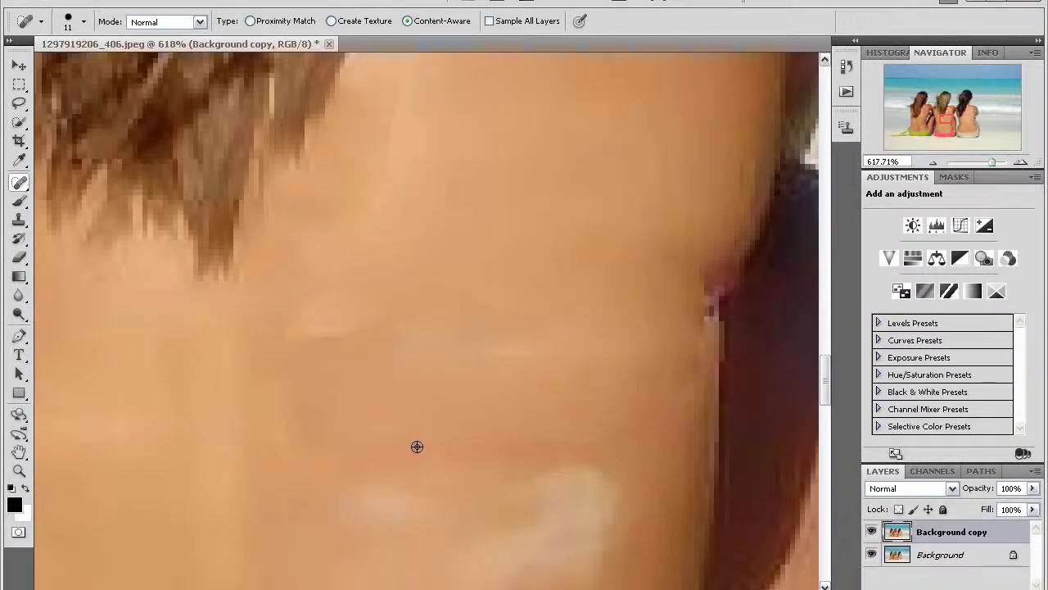
drag(311, 319, 344, 325)
drag(702, 268, 685, 377)
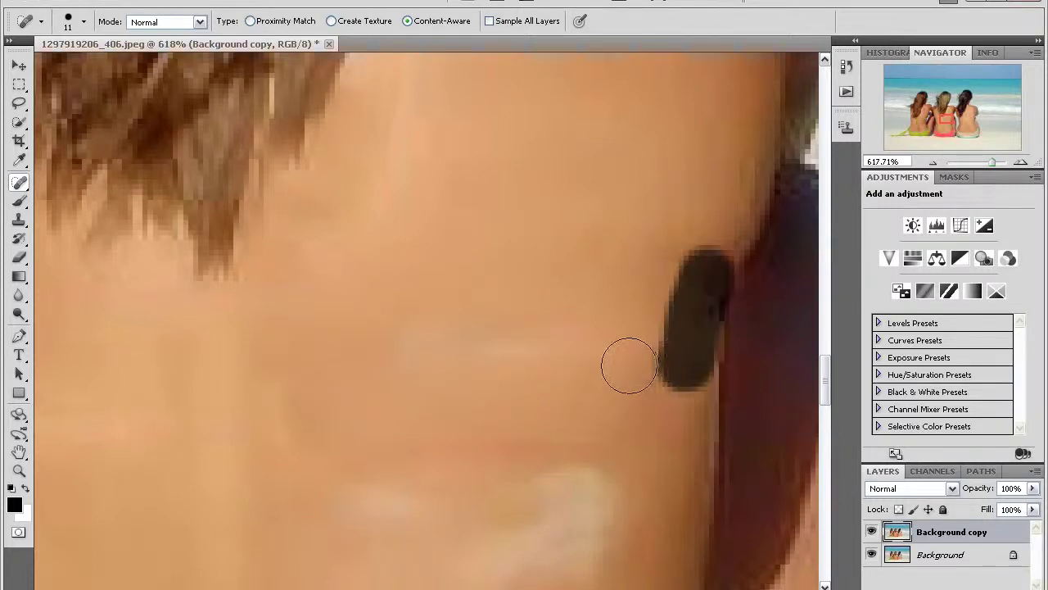
scroll(587, 349, down, 1)
scroll(586, 353, down, 1)
drag(387, 365, 510, 336)
mouse_move(189, 258)
mouse_down()
mouse_move(197, 332)
mouse_move(215, 352)
mouse_move(440, 367)
mouse_up()
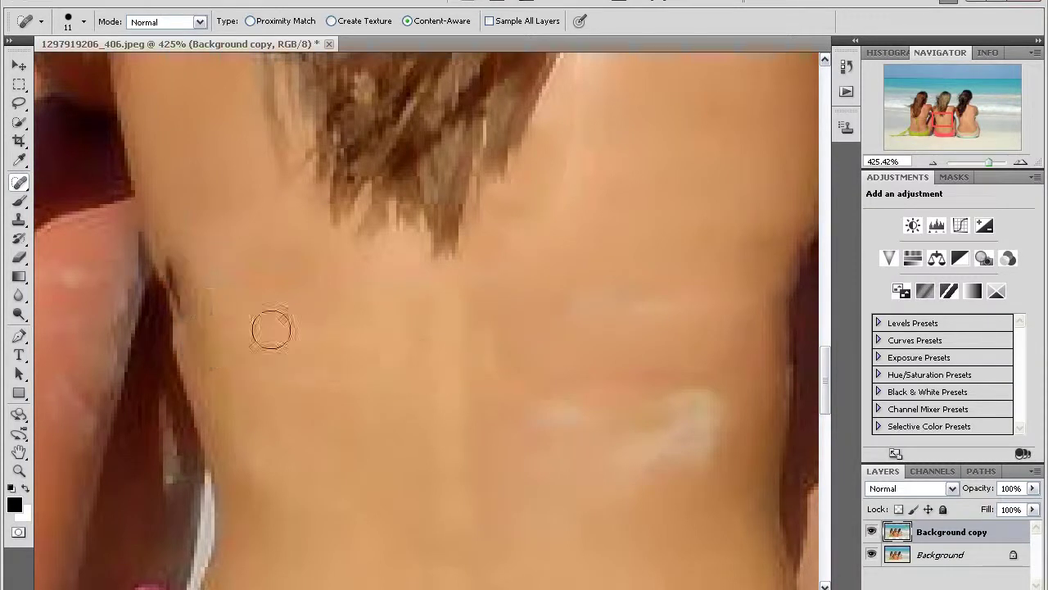
mouse_move(172, 257)
mouse_down()
mouse_move(185, 329)
mouse_move(229, 344)
mouse_up()
Spot-heal the tan line and a small leftover spot on the middle woman's lower back.
scroll(388, 320, up, 1)
scroll(503, 355, down, 1)
scroll(499, 356, down, 1)
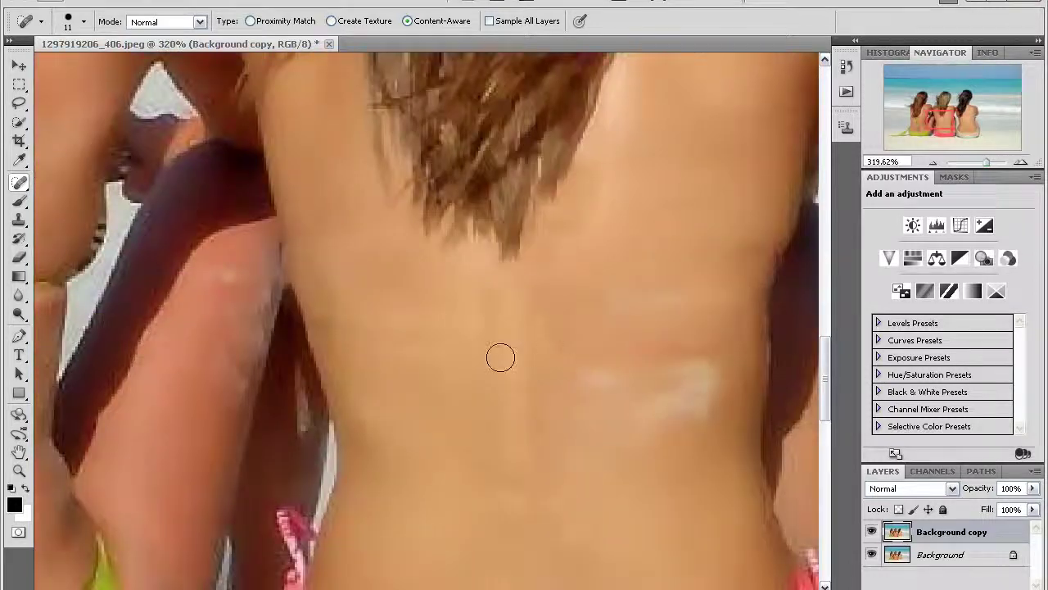
mouse_move(533, 368)
mouse_down()
mouse_move(404, 346)
mouse_move(570, 331)
mouse_move(569, 365)
mouse_move(504, 394)
mouse_move(562, 402)
mouse_up()
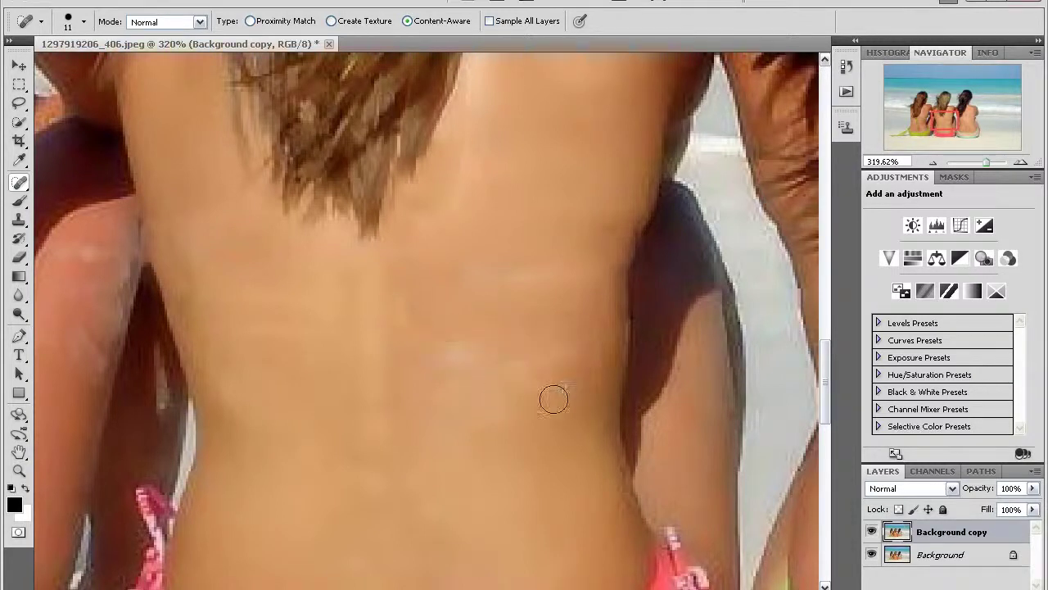
mouse_move(463, 359)
mouse_down()
mouse_move(574, 379)
mouse_move(565, 384)
mouse_up()
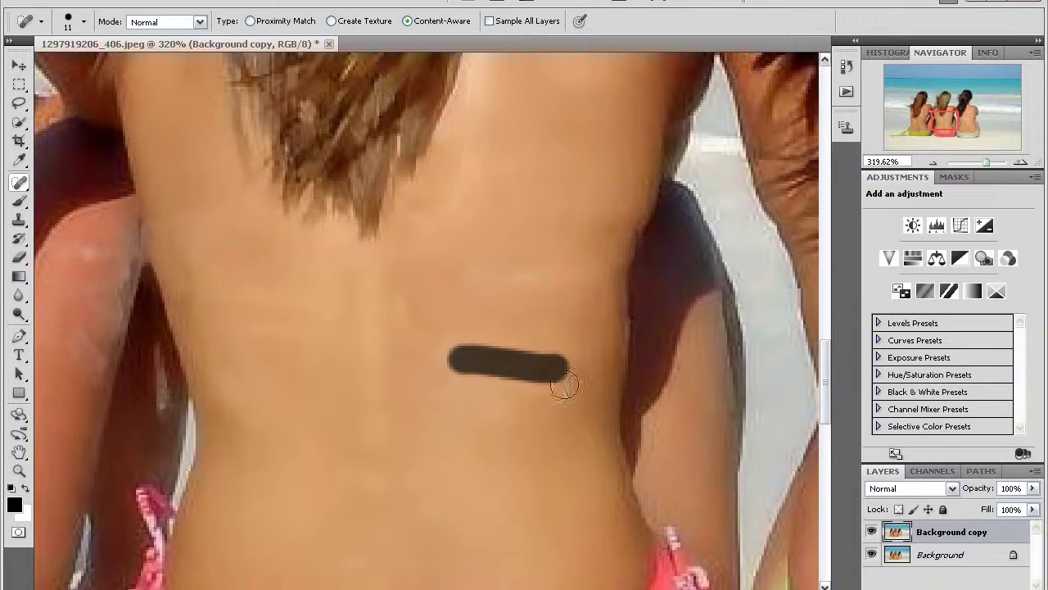
click(562, 382)
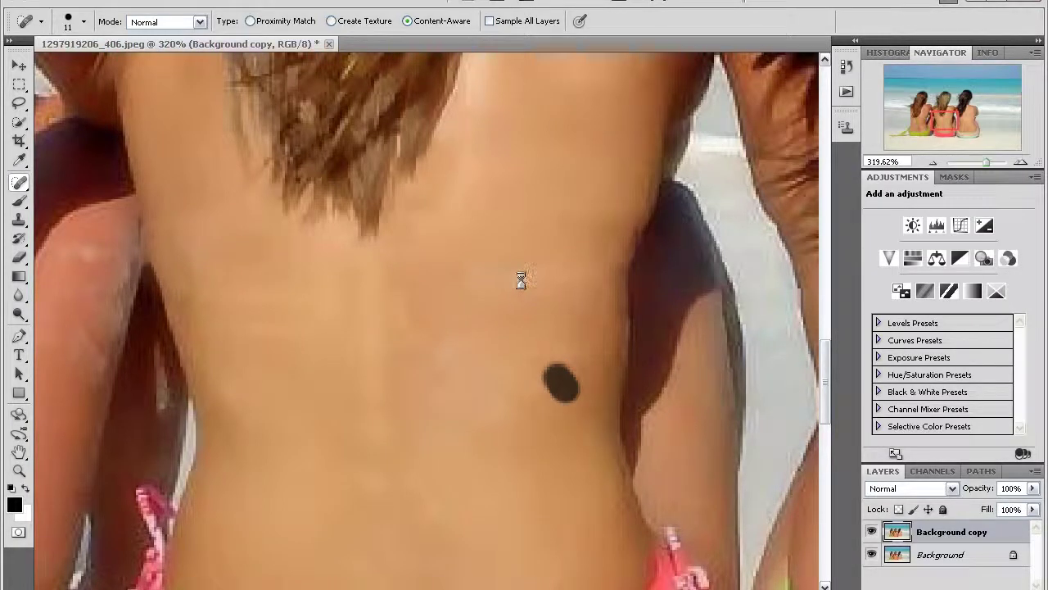
Set the Blur tool brush to 37 px at 0% hardness.
key(r)
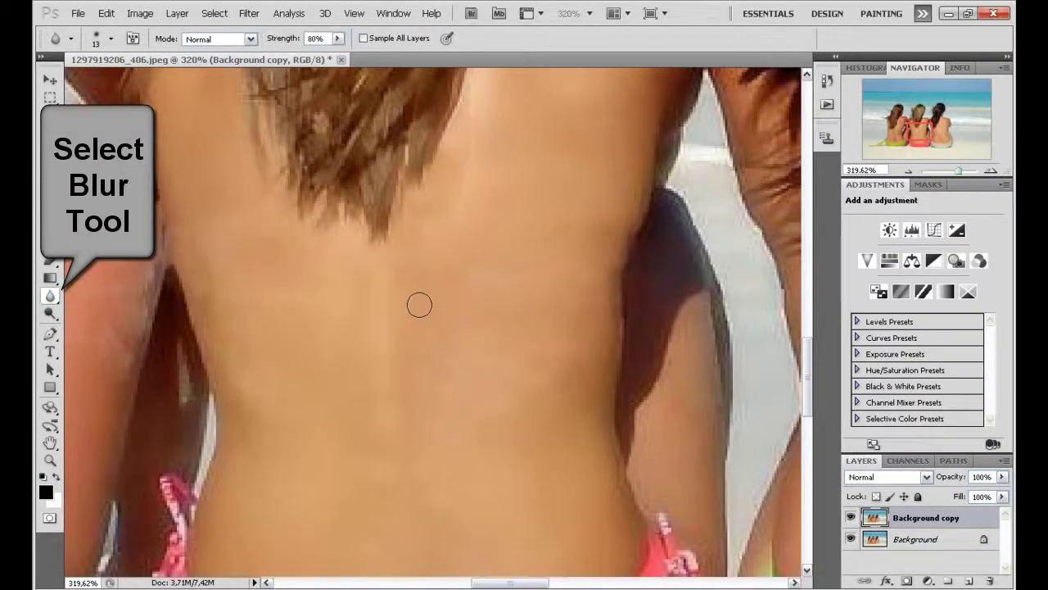
right_click(419, 304)
scroll(451, 336, up, 3)
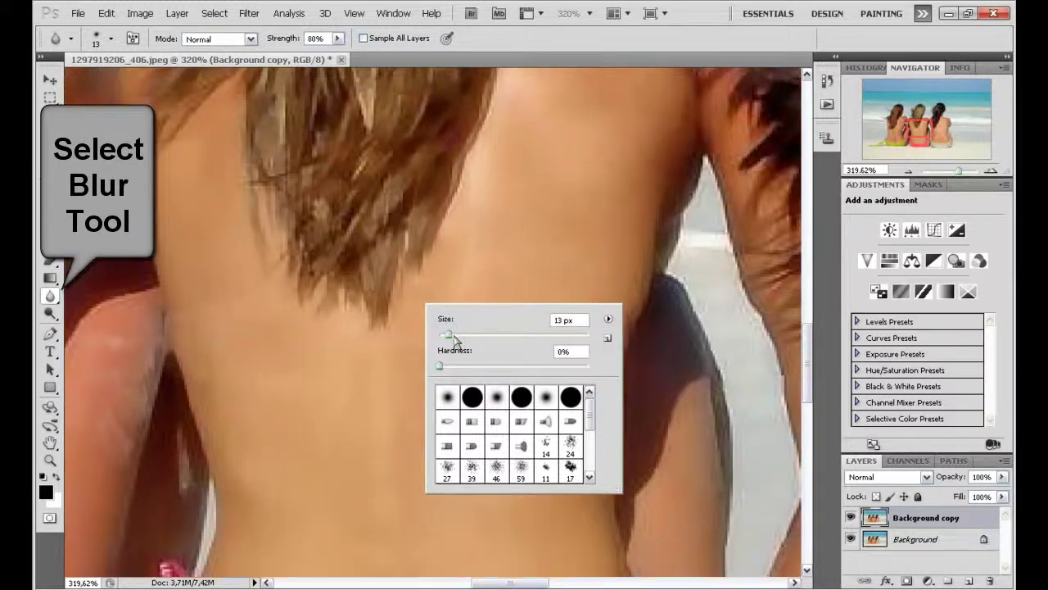
drag(461, 327, 473, 331)
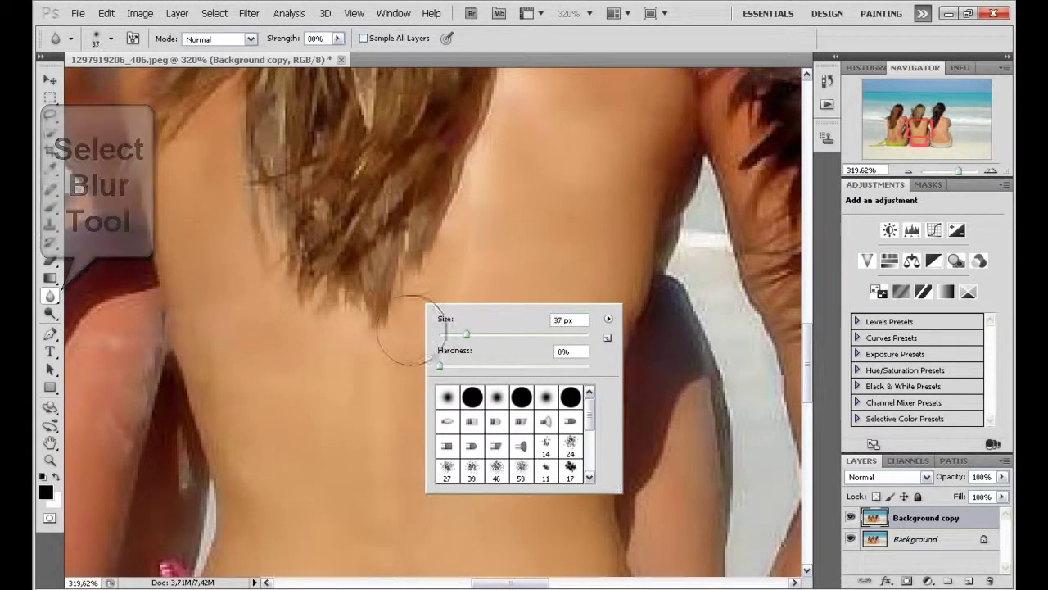
key(Return)
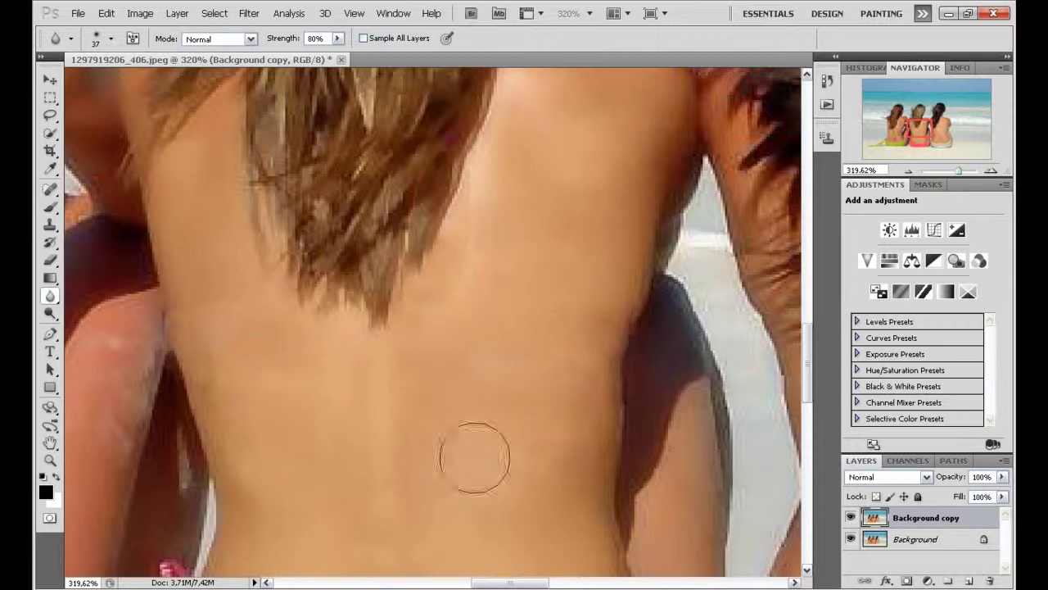
mouse_move(468, 257)
mouse_down()
mouse_move(374, 374)
mouse_move(409, 408)
mouse_up()
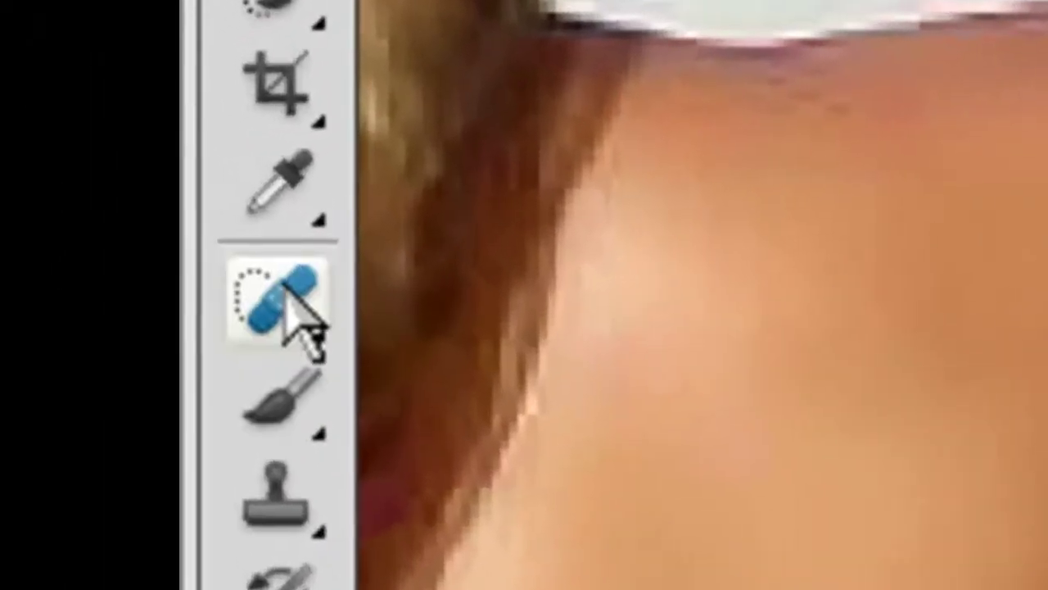
Spot-heal the remaining tan marks across the right woman's back.
click(267, 295)
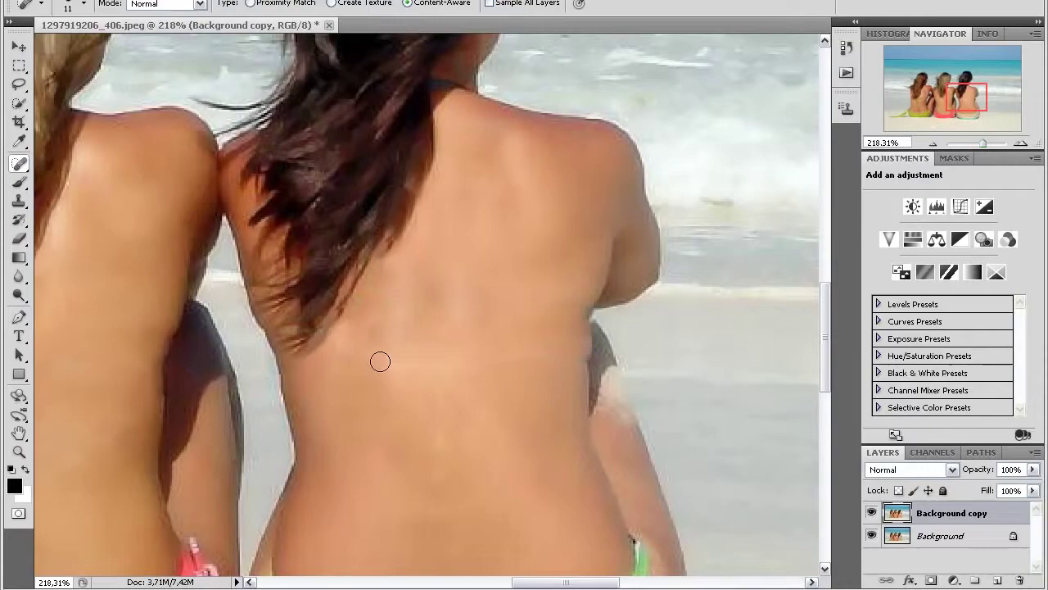
drag(380, 361, 570, 358)
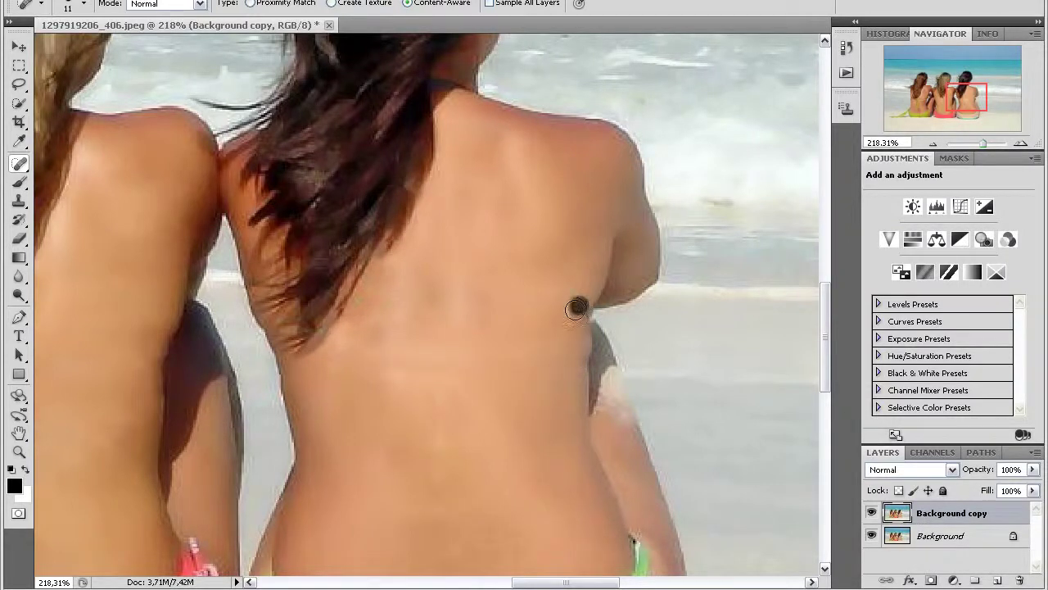
drag(561, 309, 509, 314)
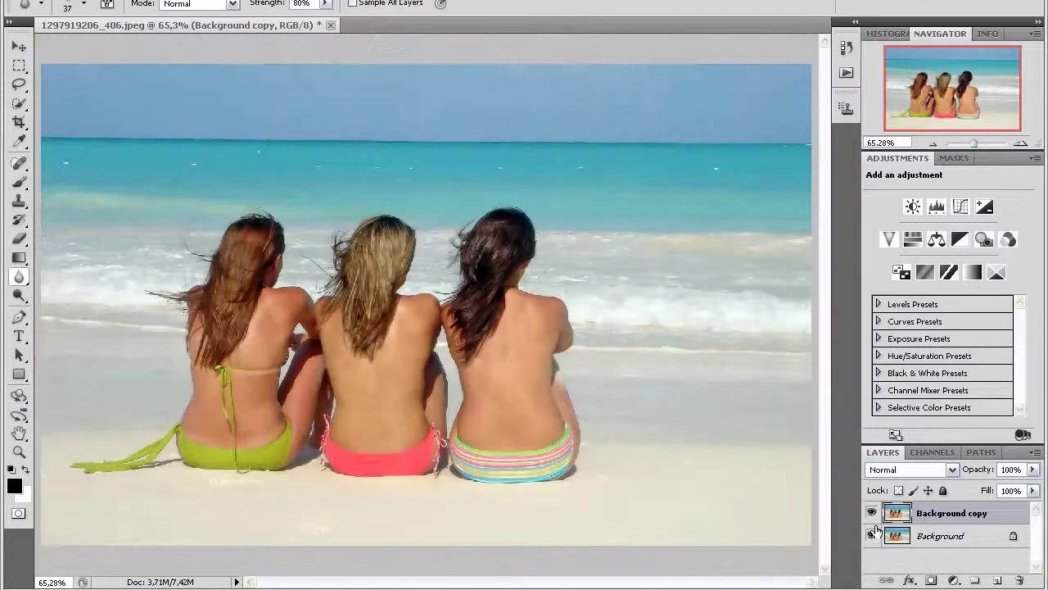
click(872, 514)
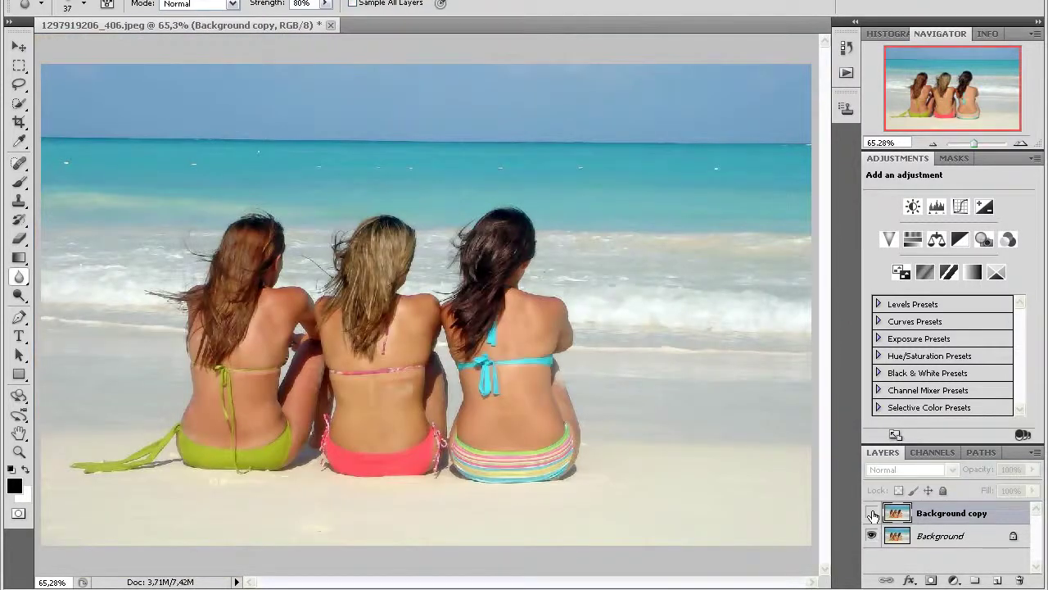
click(872, 514)
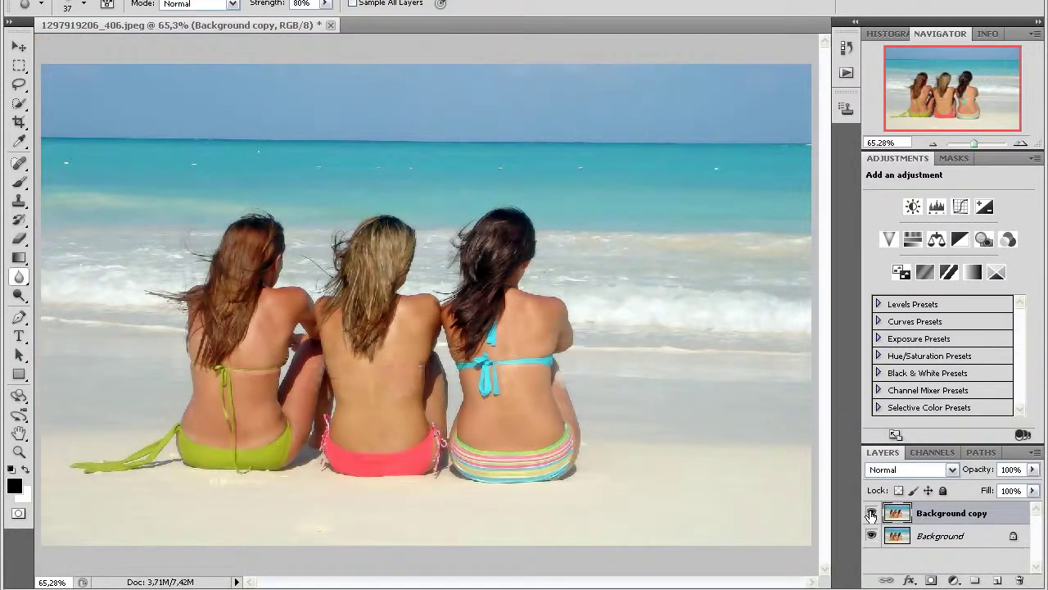
click(871, 514)
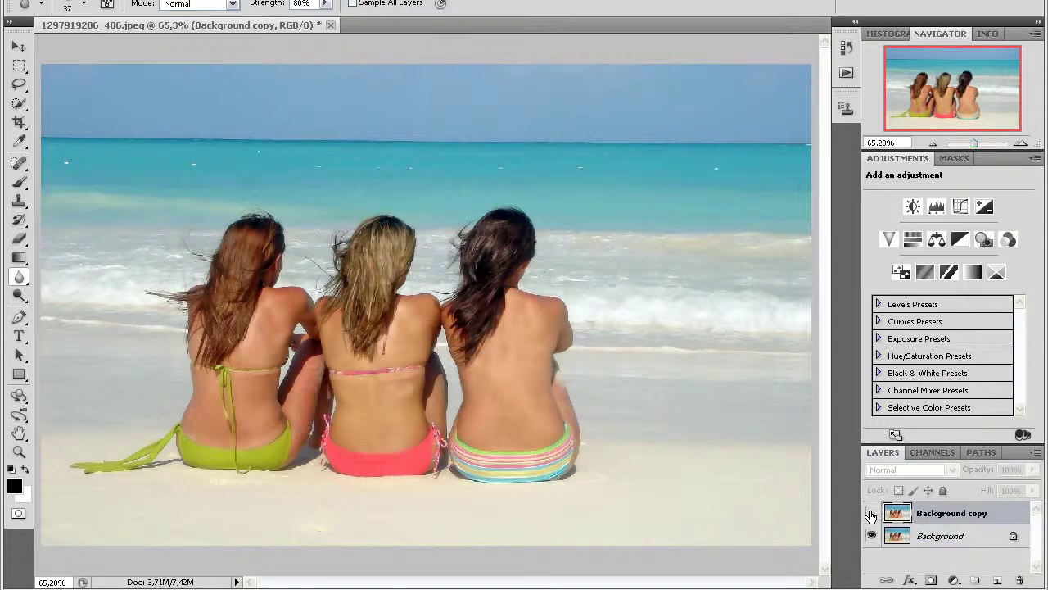
click(870, 513)
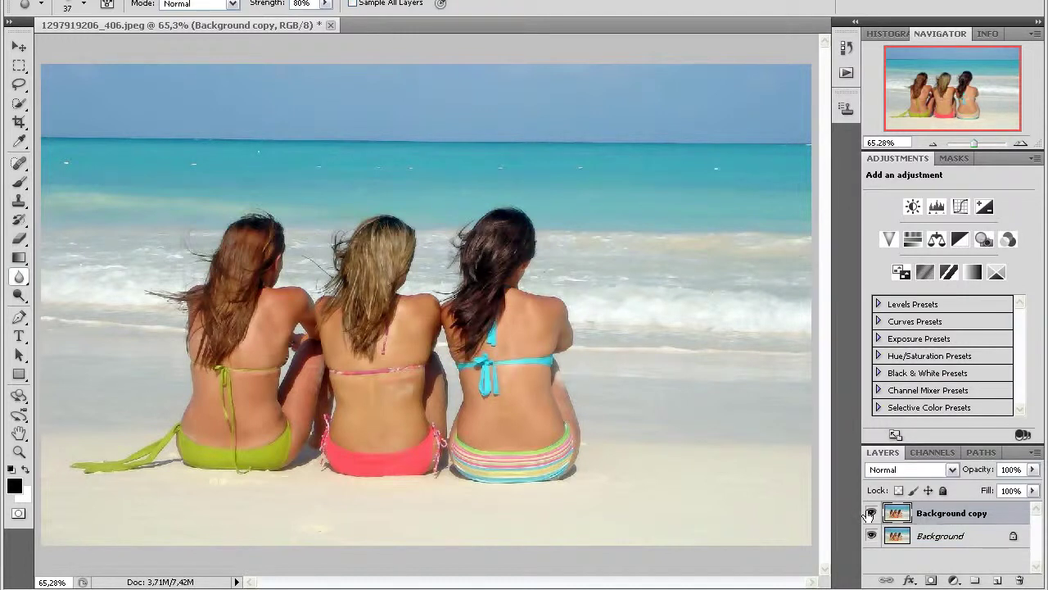